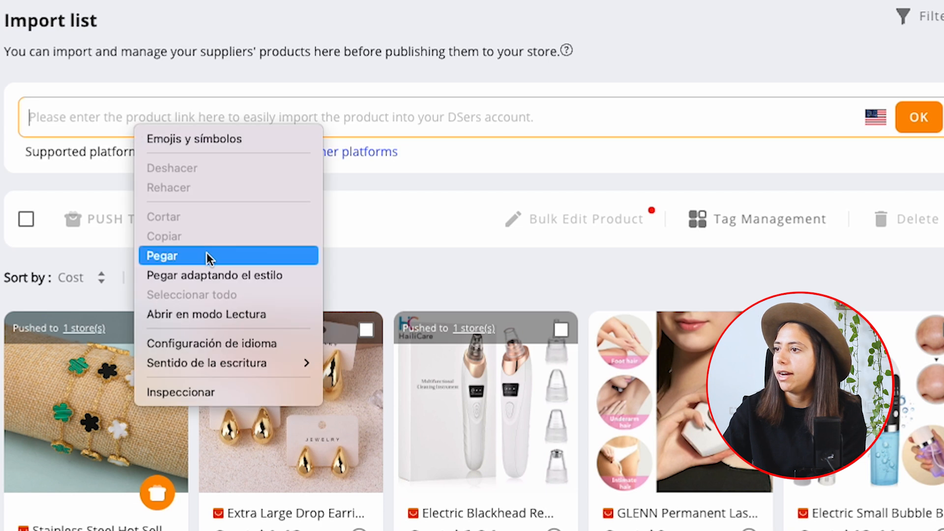
Import the product from the pasted link into DSers and push the clover bracelet to the Shopify store with all its images.
left_click(918, 121)
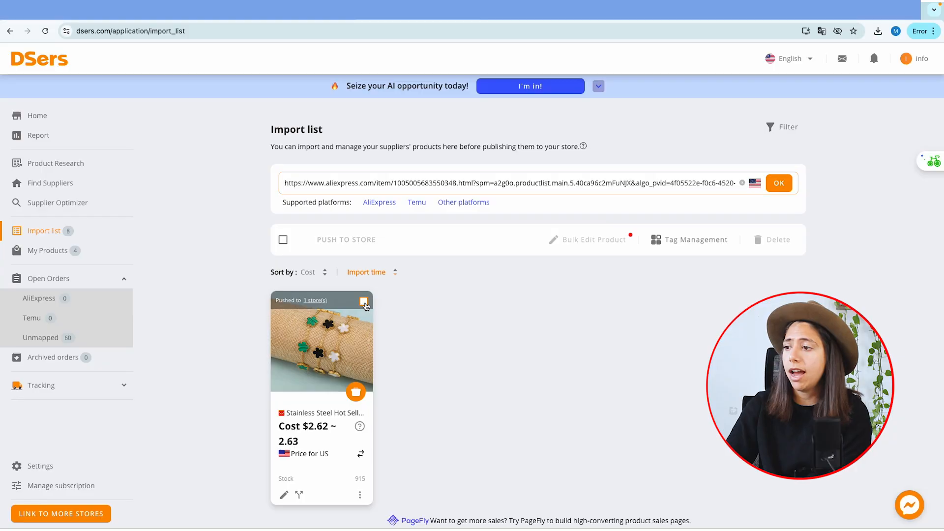
left_click(361, 305)
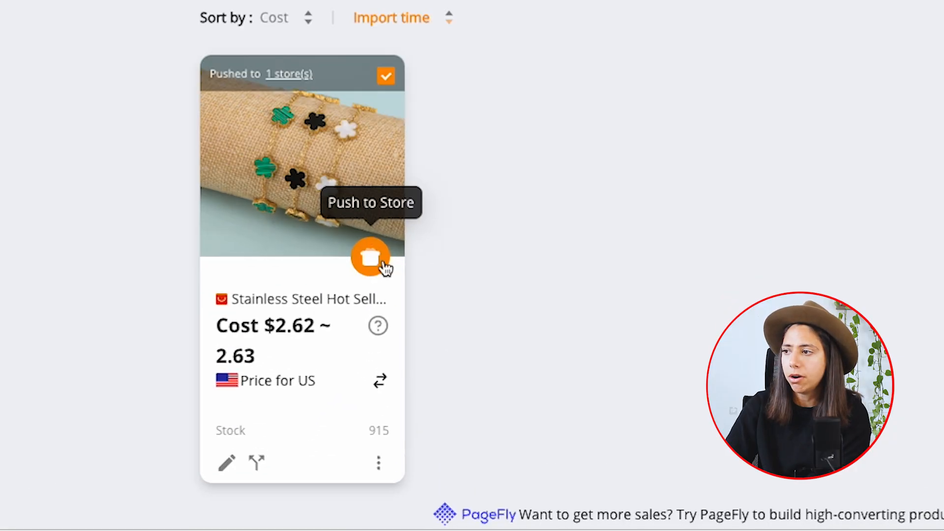
left_click(372, 290)
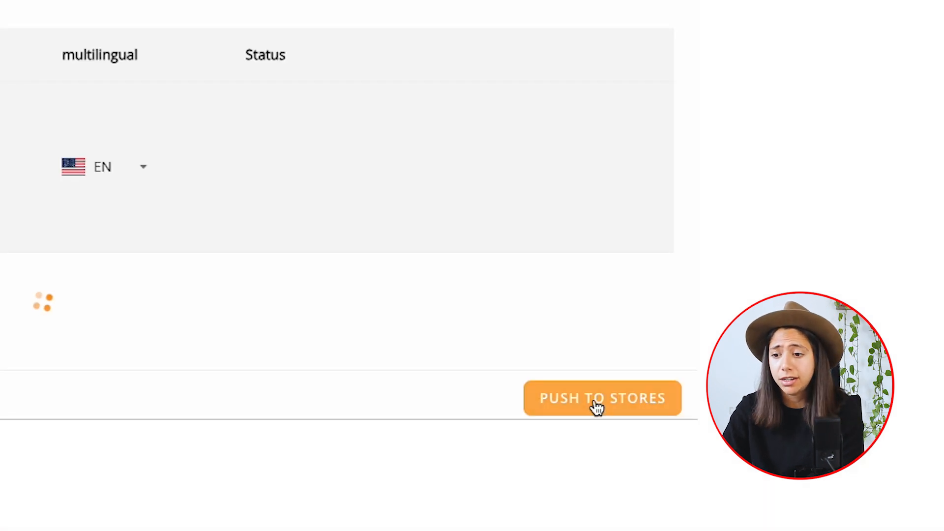
left_click(595, 400)
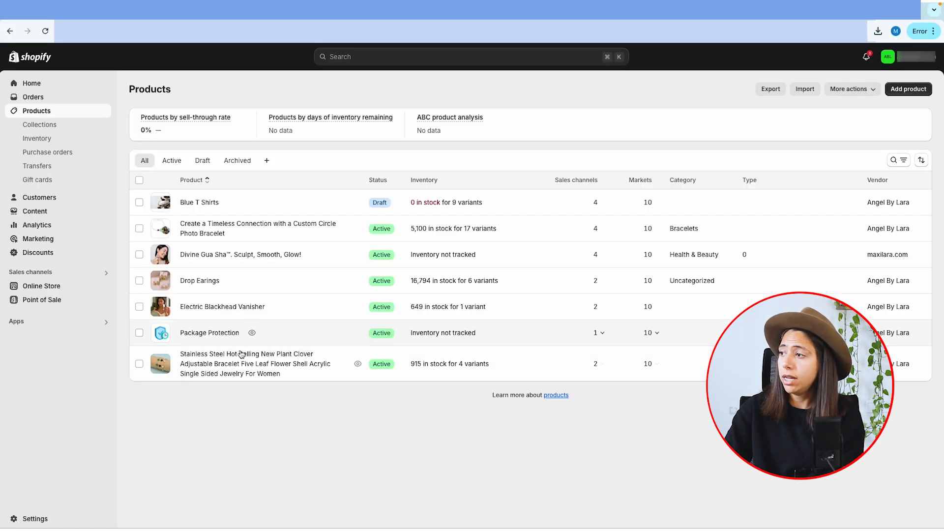
In the Shopify admin, open the imported stainless steel clover bracelet product and change its title to "5 Leaf Bracelet".
left_click(252, 364)
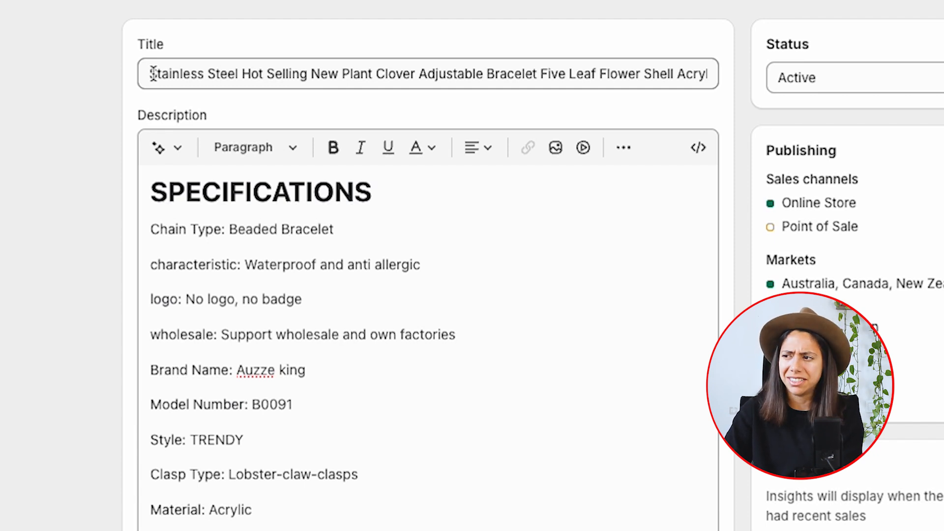
left_click(153, 73)
key("ctrl+a")
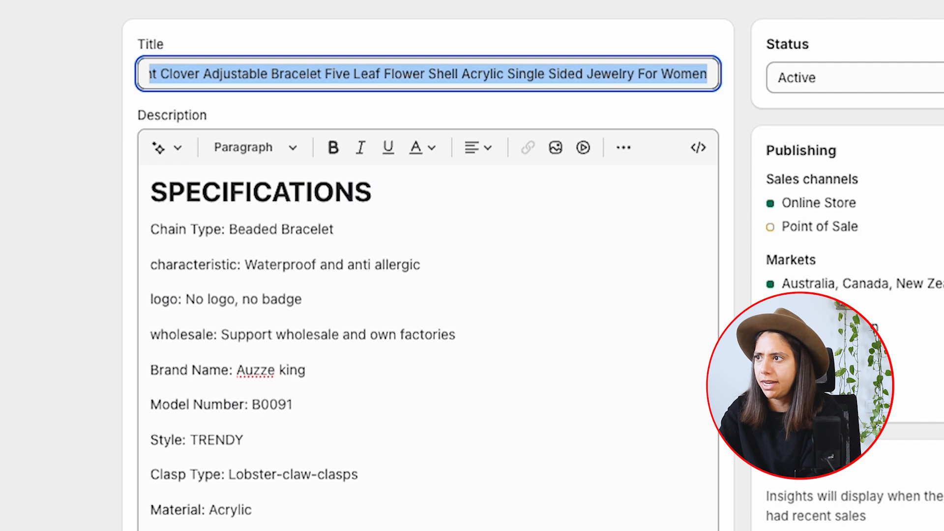
key("BackSpace")
type("5 Lea")
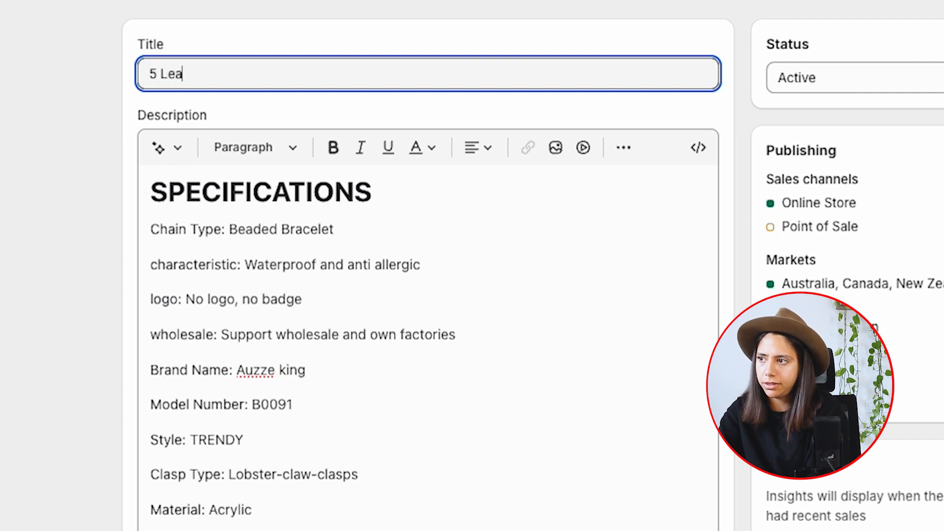
type("f Bracelet")
Delete the entire supplier description of the product, including its images.
left_click(307, 264)
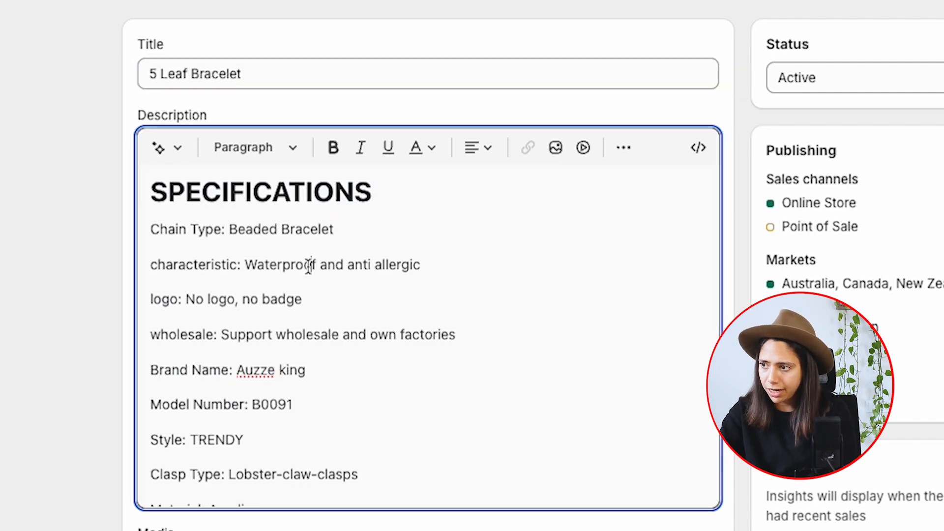
left_click(152, 196)
key("ctrl+shift+End")
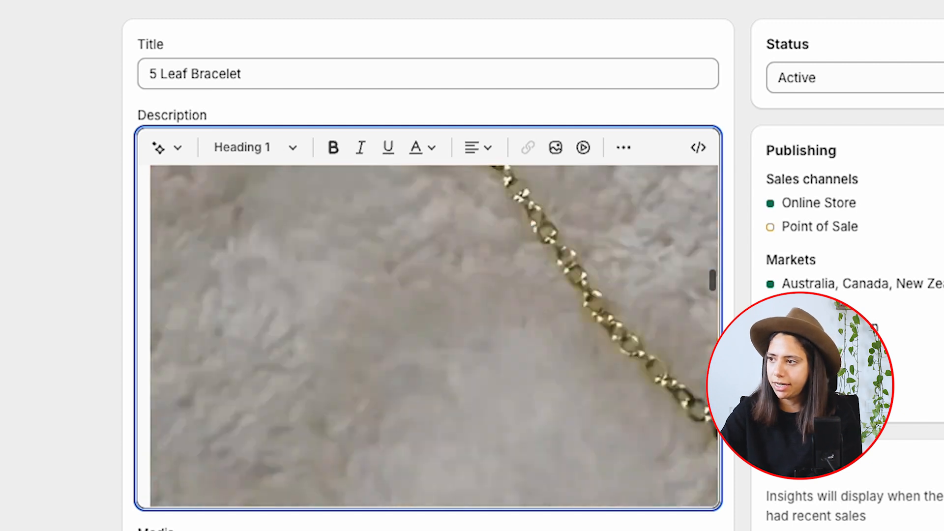
key("BackSpace")
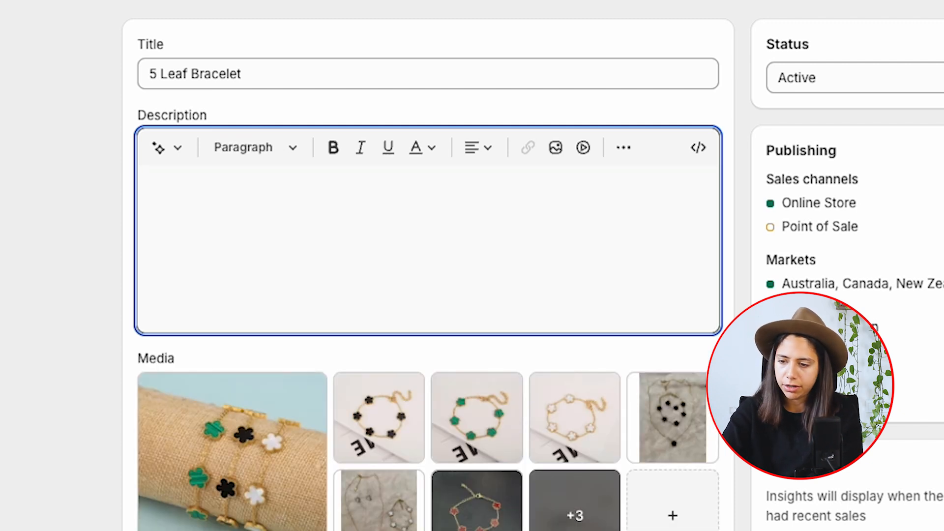
Expand the product's media gallery and remove the last image, the infographic with text.
scroll(486, 327, "down", 5)
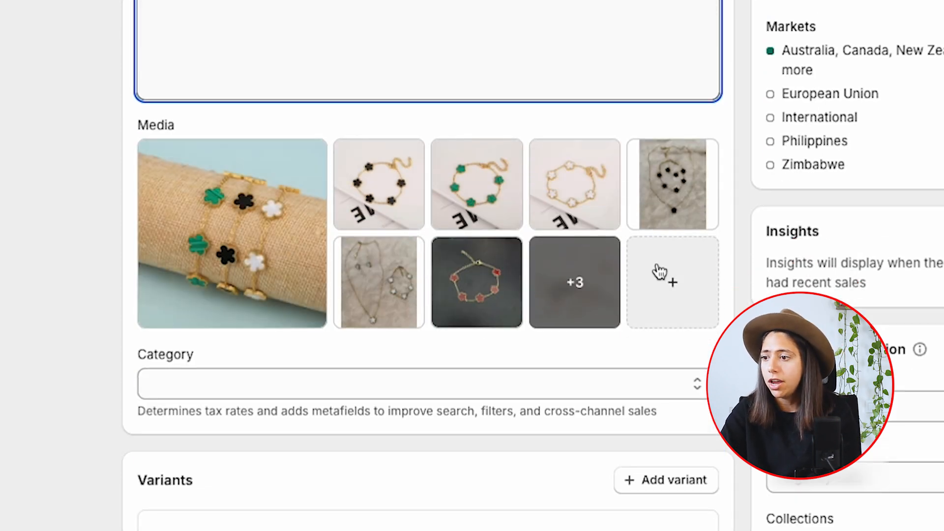
left_click(672, 283)
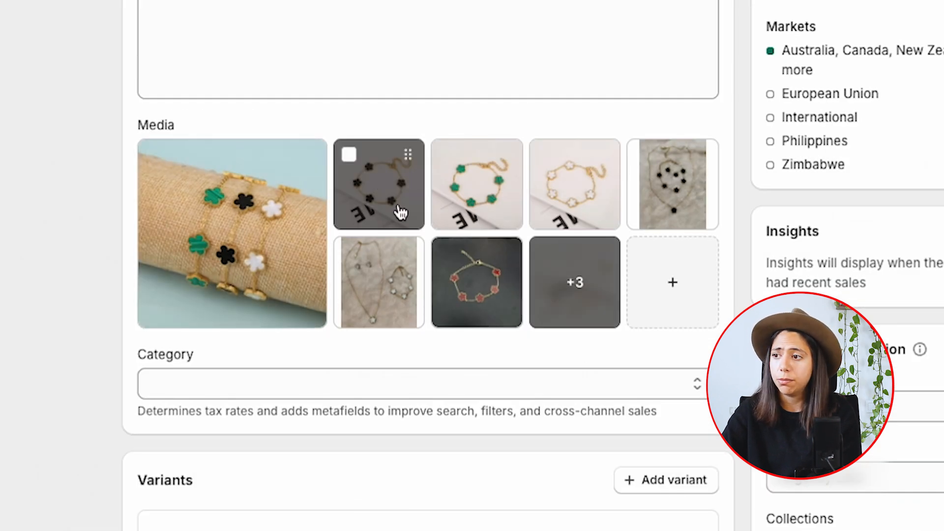
left_click(548, 261)
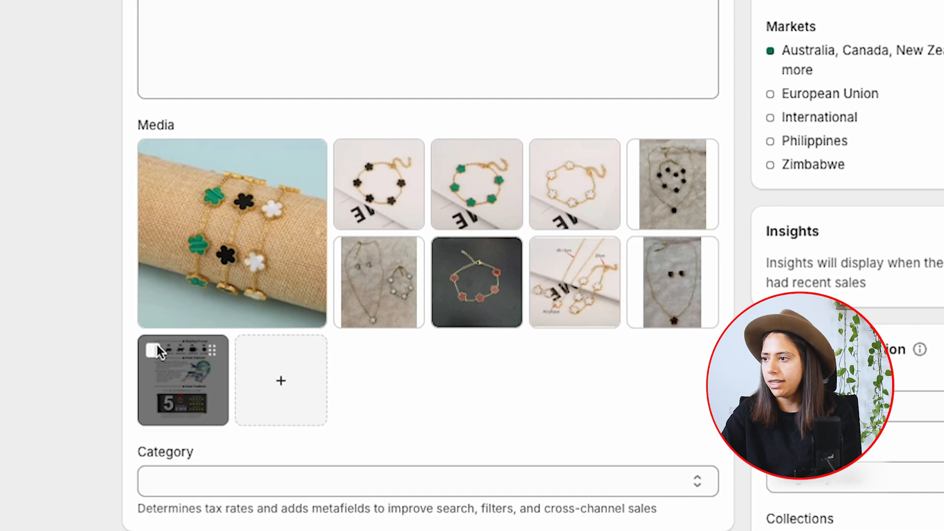
left_click(153, 350)
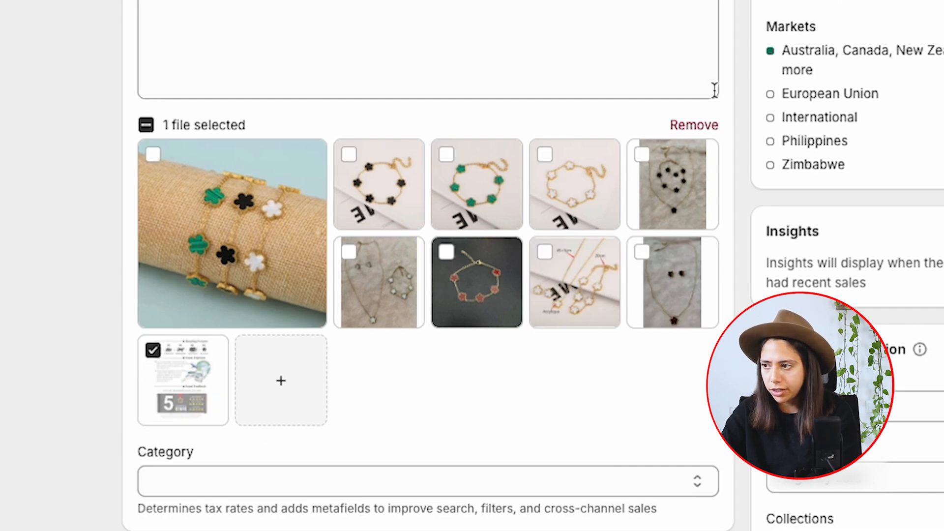
left_click(693, 126)
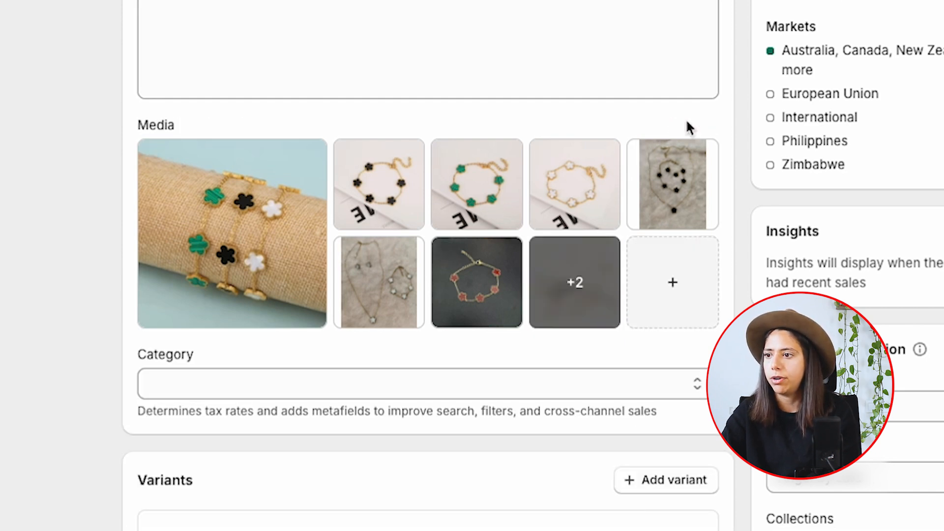
Check the variant images and rename the Metal Color option value 1 as Black.
scroll(428, 265, "down", 2)
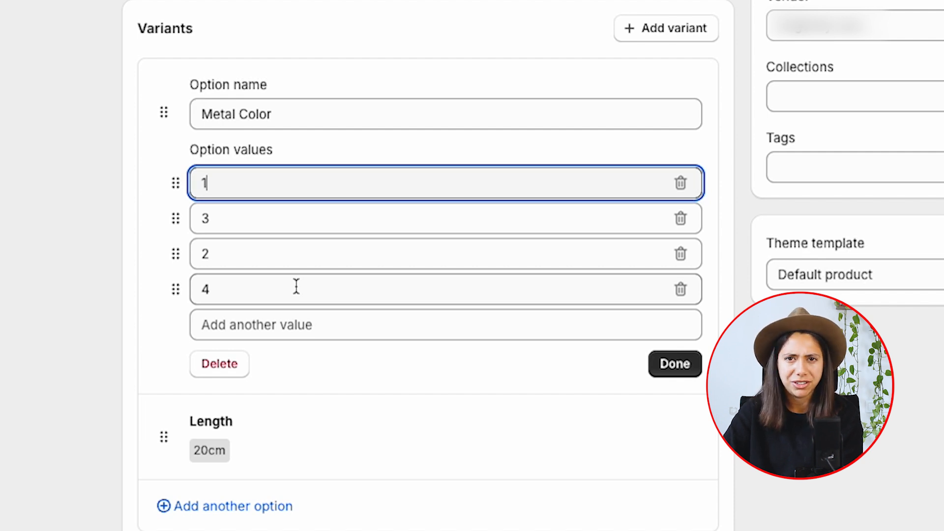
scroll(297, 286, "down", 1)
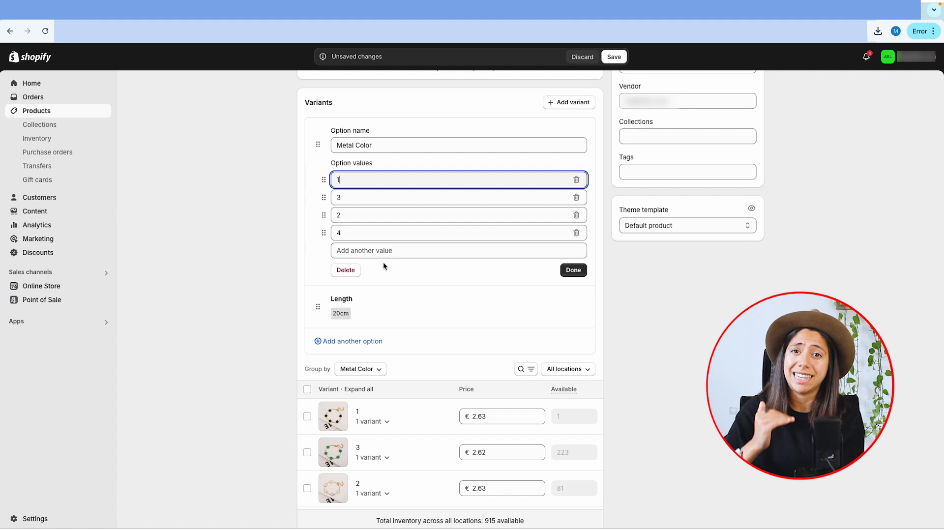
scroll(384, 266, "down", 1)
left_click(337, 387)
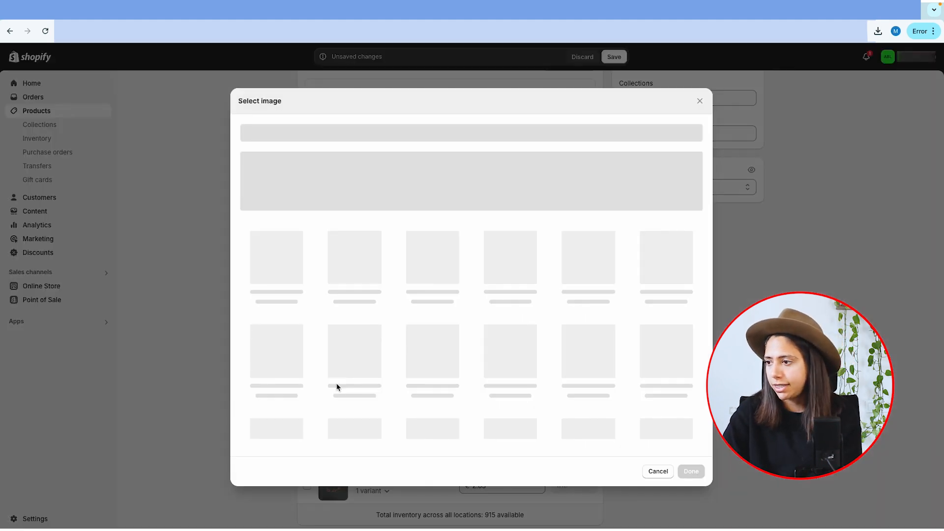
left_click(700, 101)
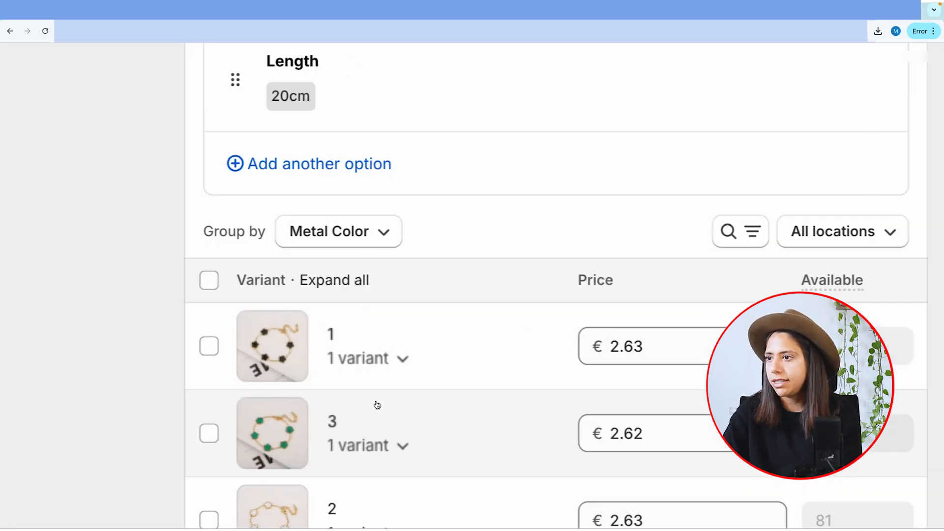
scroll(265, 348, "down", 5)
scroll(265, 349, "up", 2)
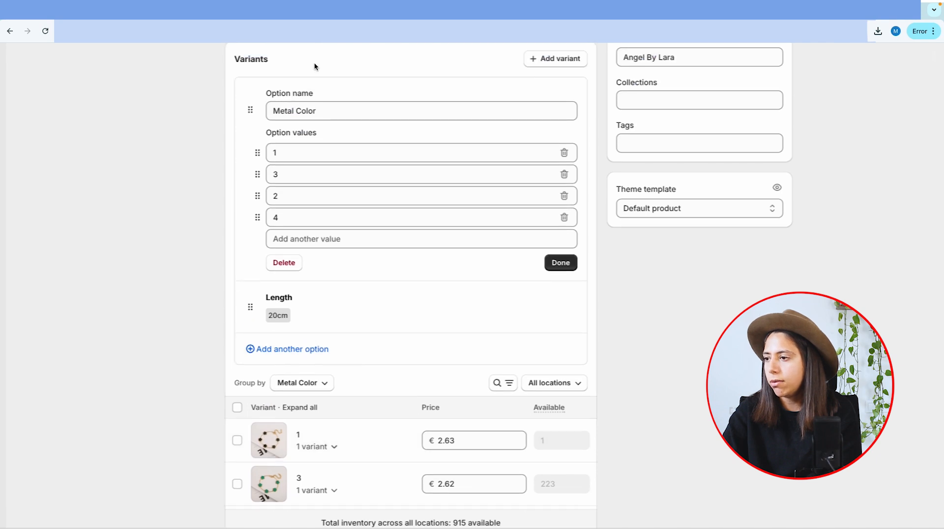
left_click_drag(295, 152, 228, 156)
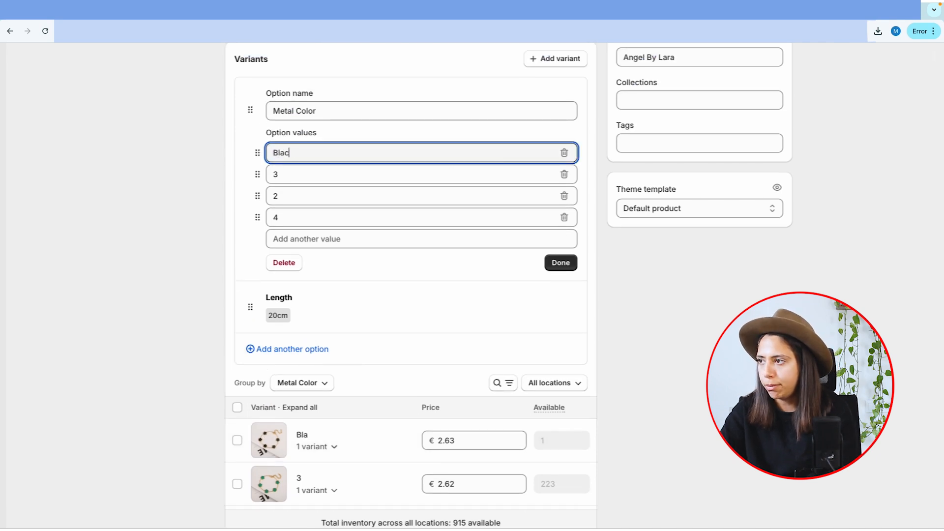
Rename the Metal Color values 3, 2 and 4 as Green, White and Red, and finish editing the option.
scroll(326, 252, "down", 3)
scroll(283, 340, "up", 2)
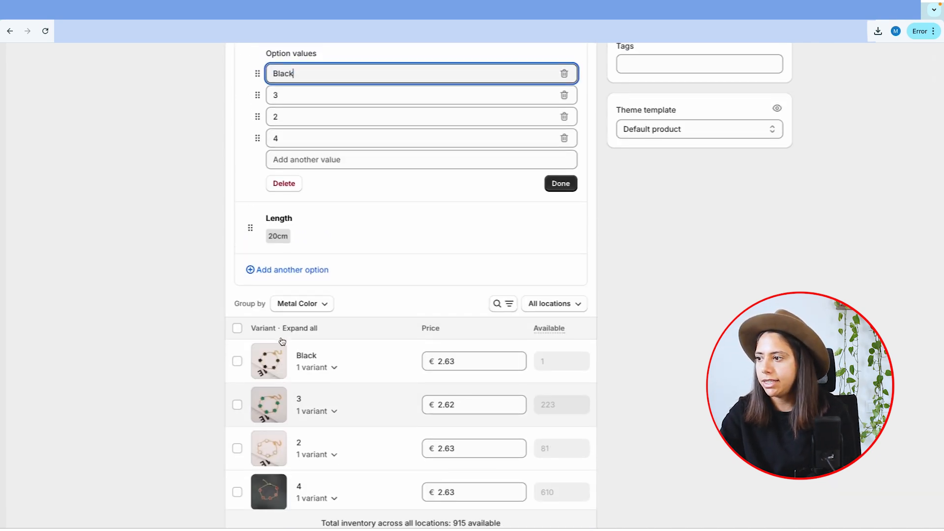
left_click_drag(312, 102, 214, 105)
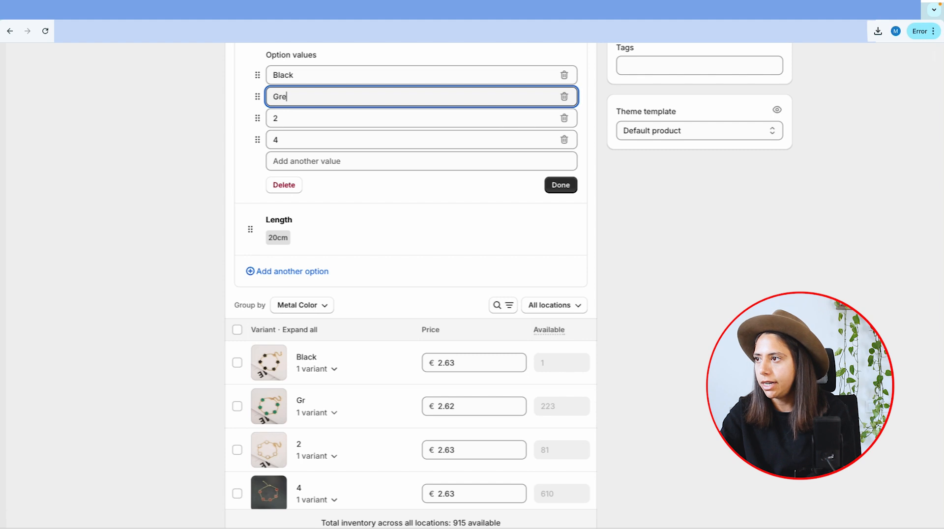
left_click_drag(297, 119, 211, 126)
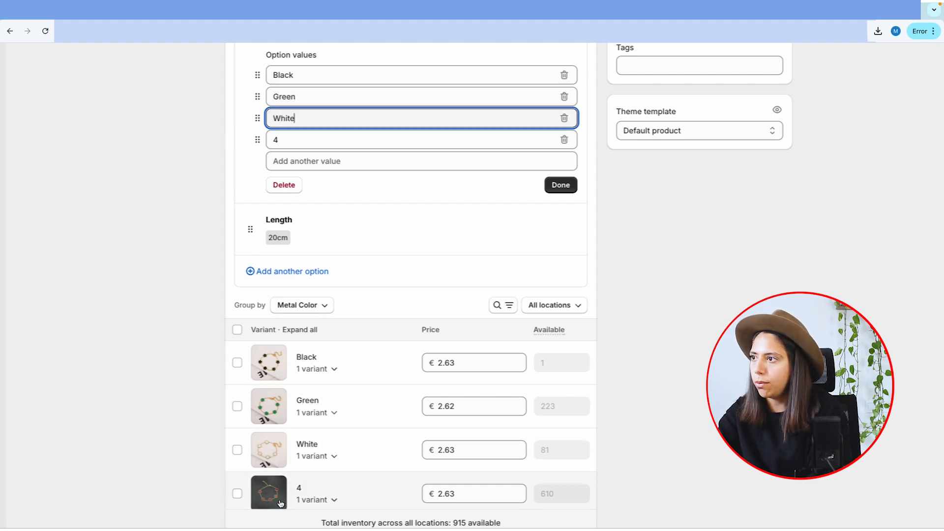
left_click(290, 138)
type("Re")
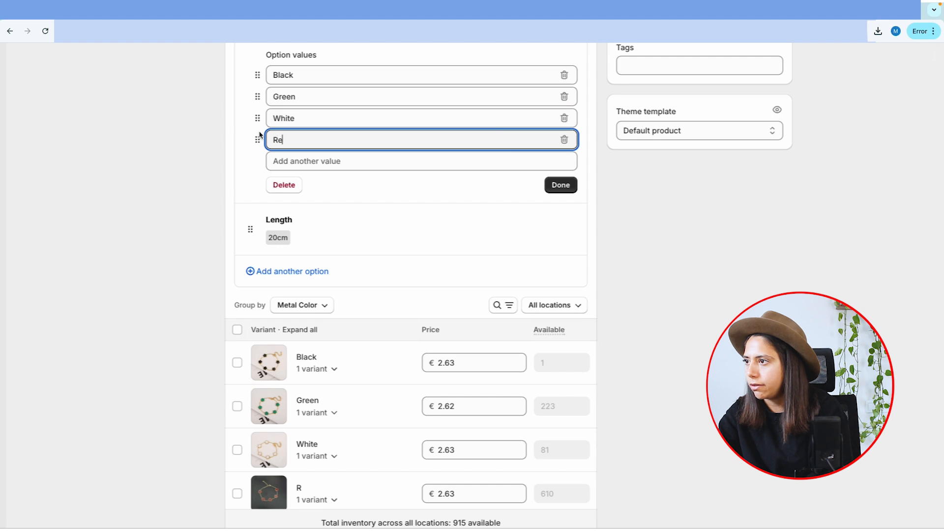
type("d")
left_click(561, 185)
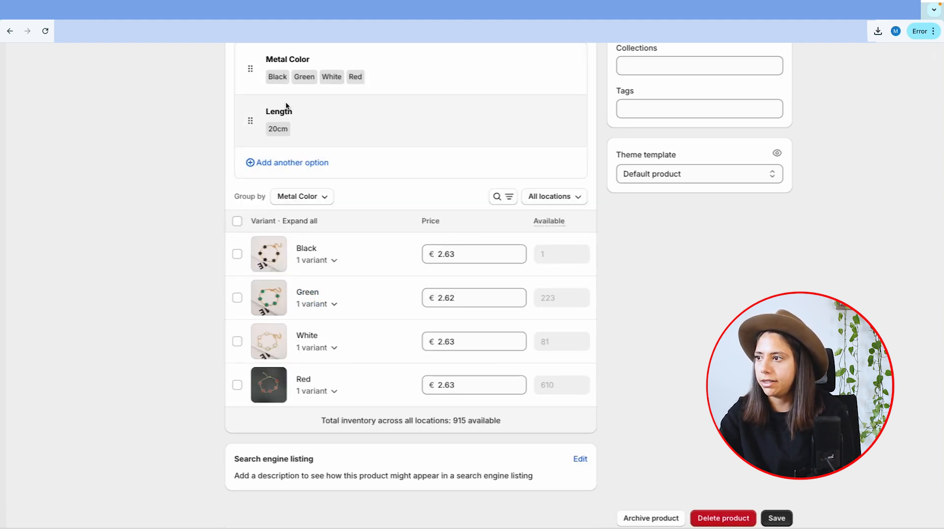
Move the Length option above Metal Color in the variants and save the product.
scroll(286, 105, "up", 2)
left_click_drag(257, 212, 240, 155)
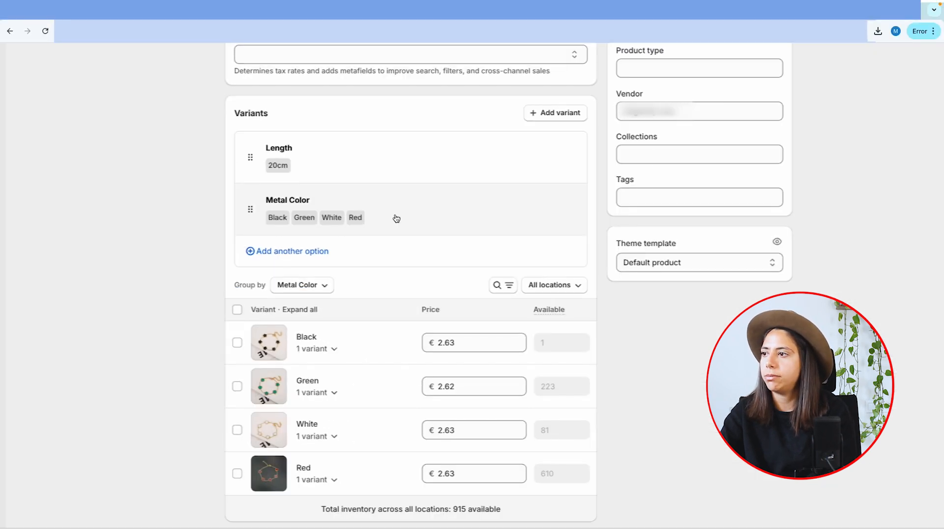
scroll(397, 218, "down", 2)
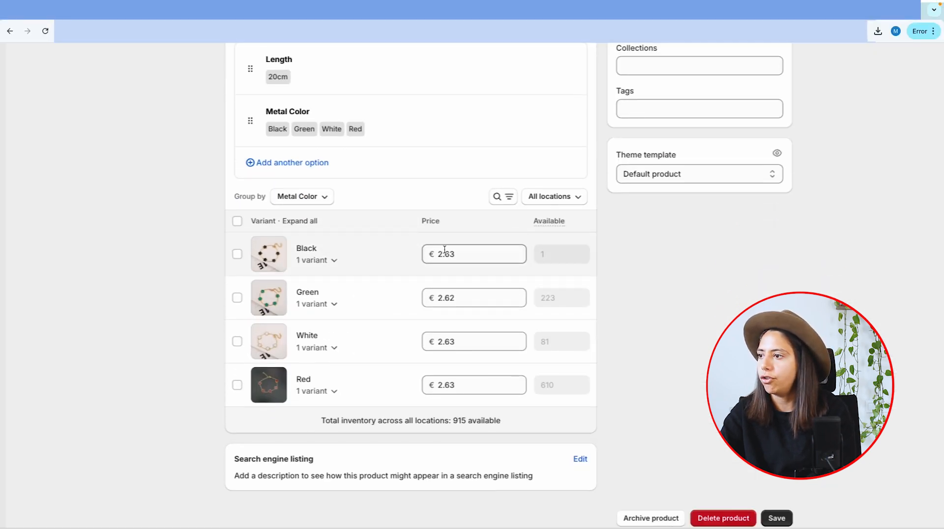
left_click(785, 519)
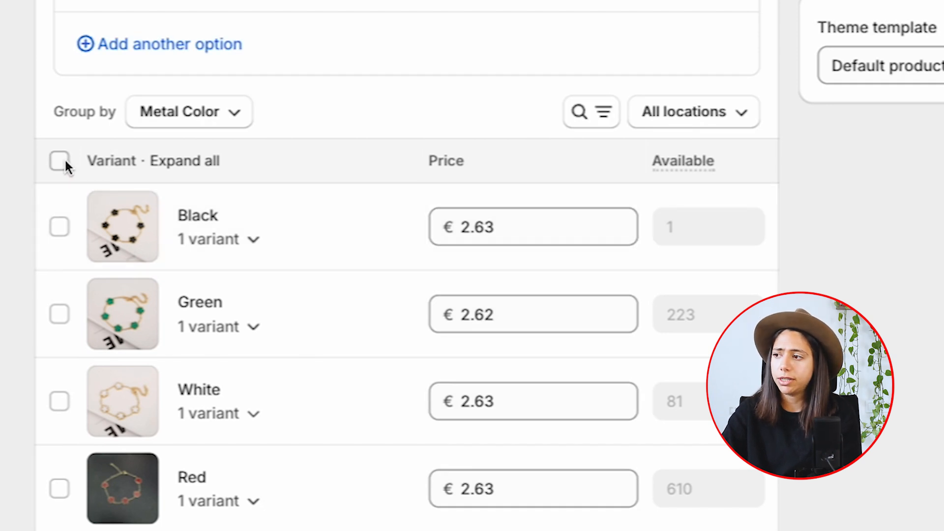
Bulk edit all four bracelet variants and set their price to 14.99 EUR.
left_click(59, 161)
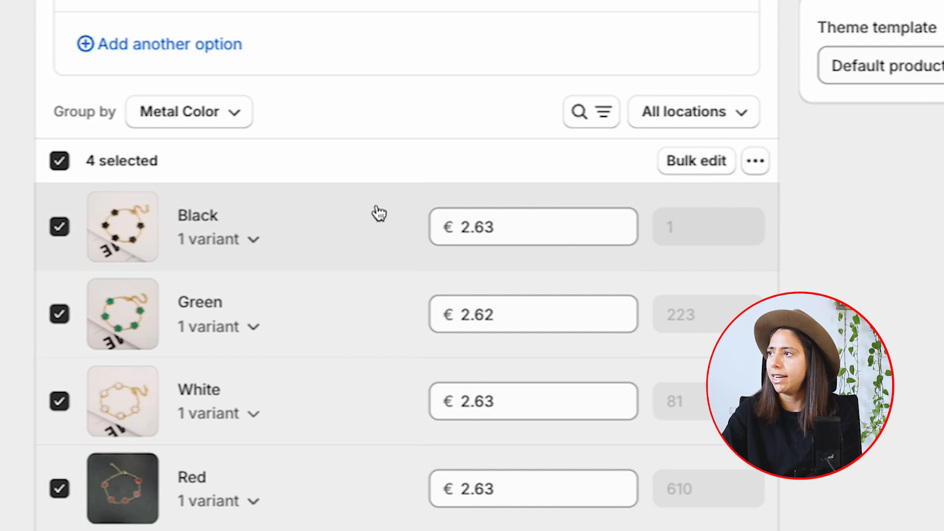
left_click(702, 162)
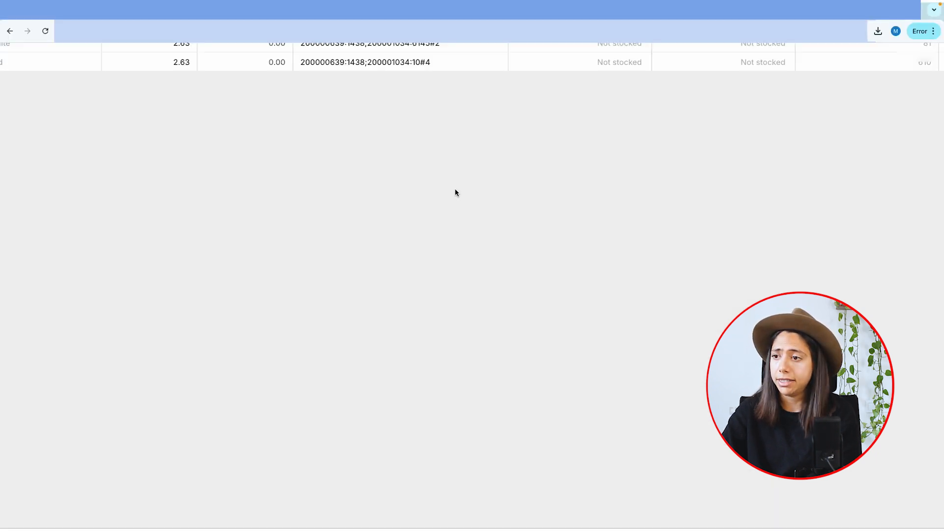
left_click(233, 93)
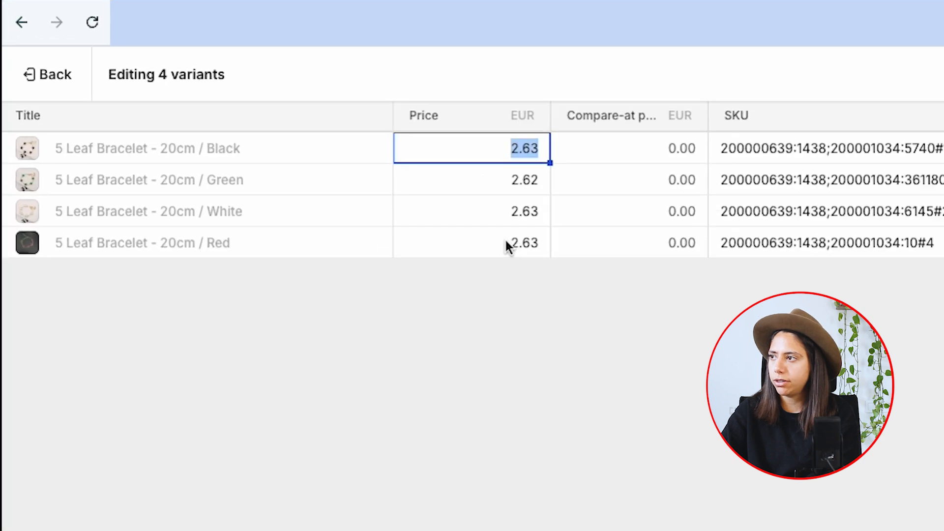
left_click(493, 244, "shift")
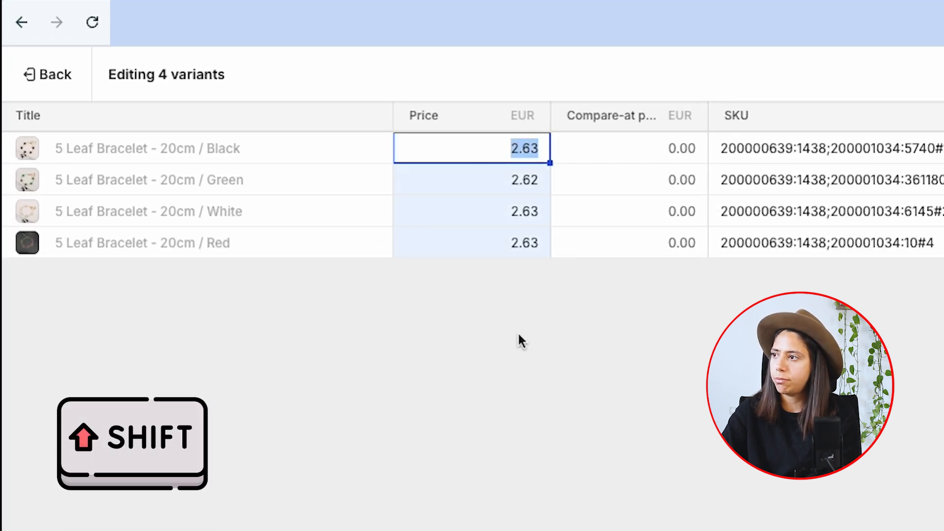
type("14.99")
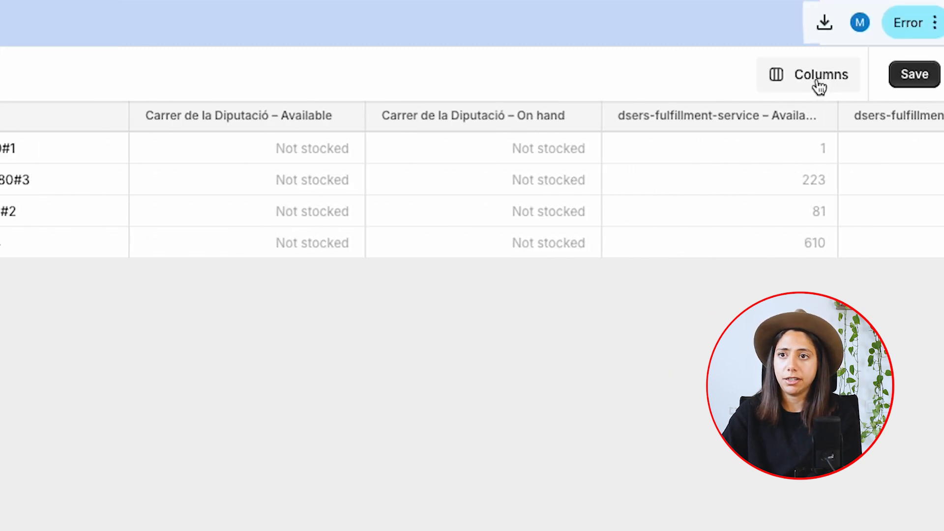
Set the compare-at price of all four bracelet variants to 29.99 EUR, save, and return to the product.
left_click(819, 87)
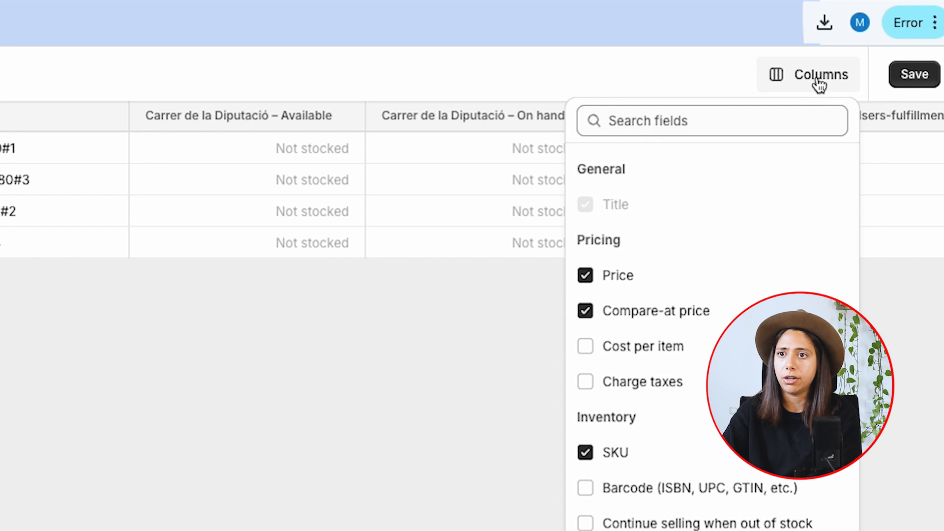
left_click(275, 348)
scroll(685, 354, "left", 10)
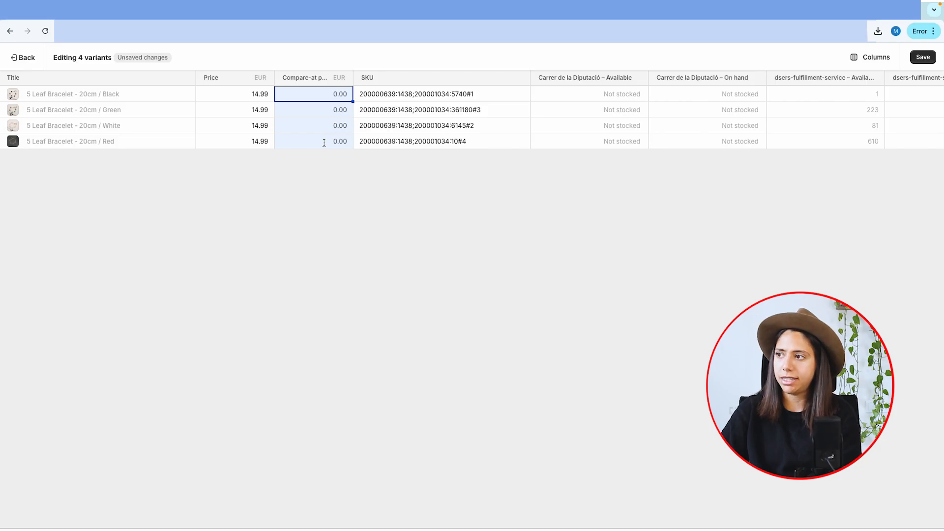
type("29.99")
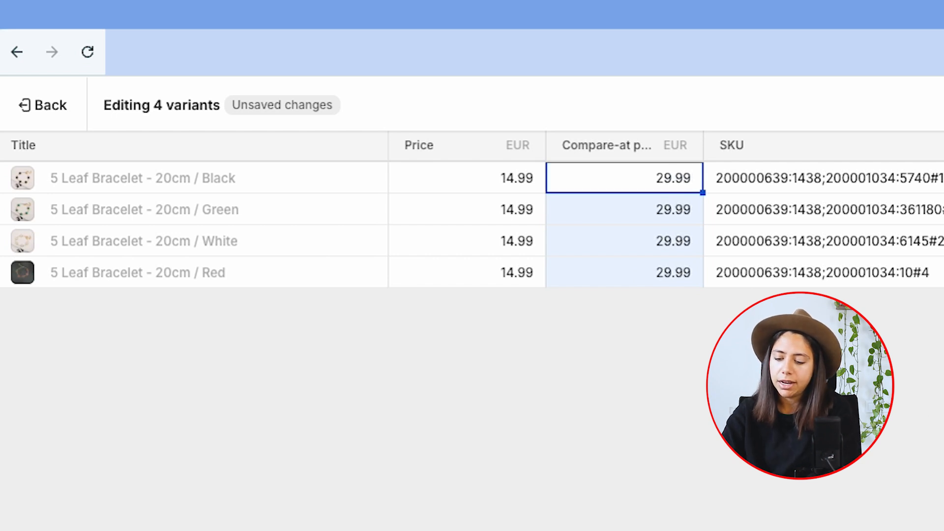
left_click(923, 57)
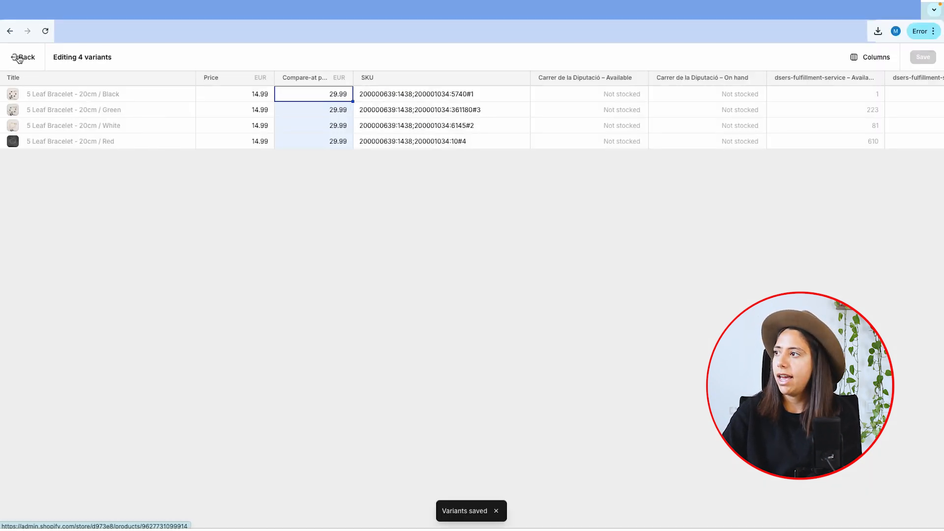
left_click(20, 58)
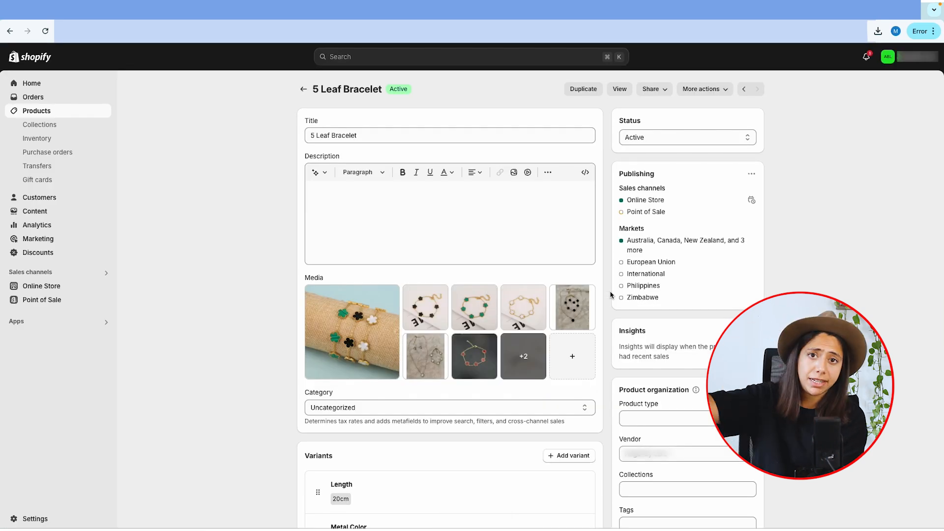
Open the online store's theme editor and create a product template named Bracelet Leaf based on Default product.
scroll(450, 295, "down", 5)
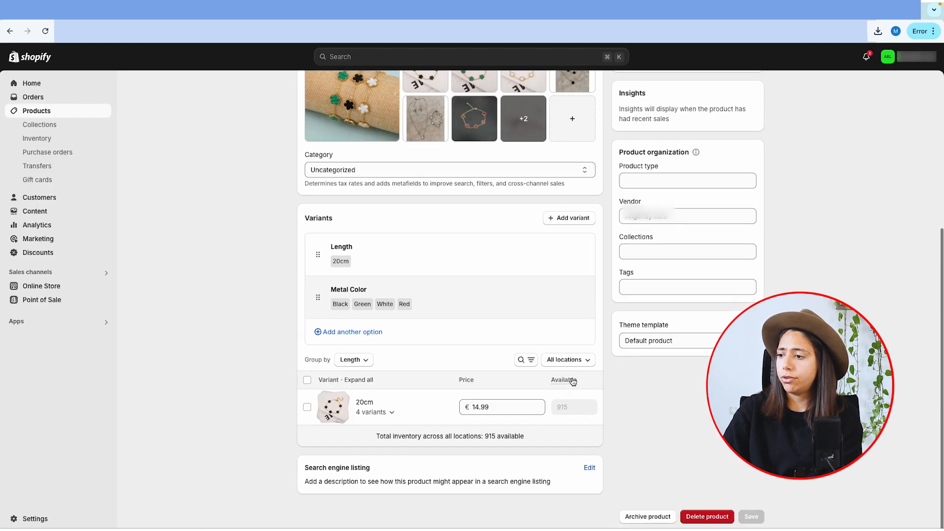
right_click(68, 288)
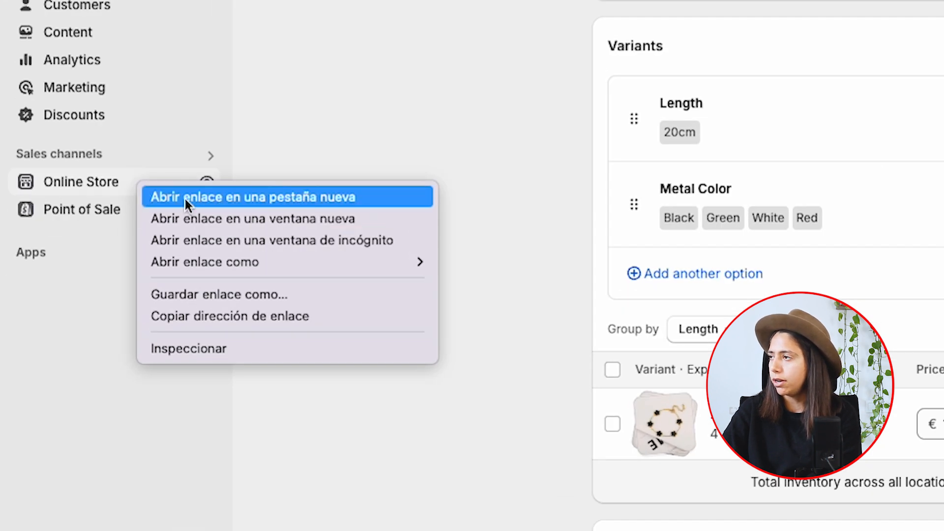
left_click(184, 197)
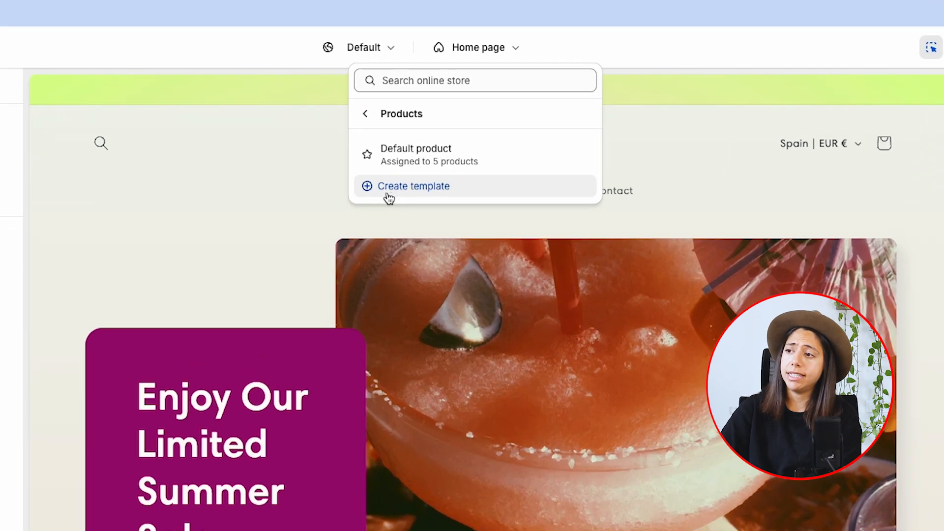
left_click(409, 191)
left_click(349, 388)
type("Bracelet Lea")
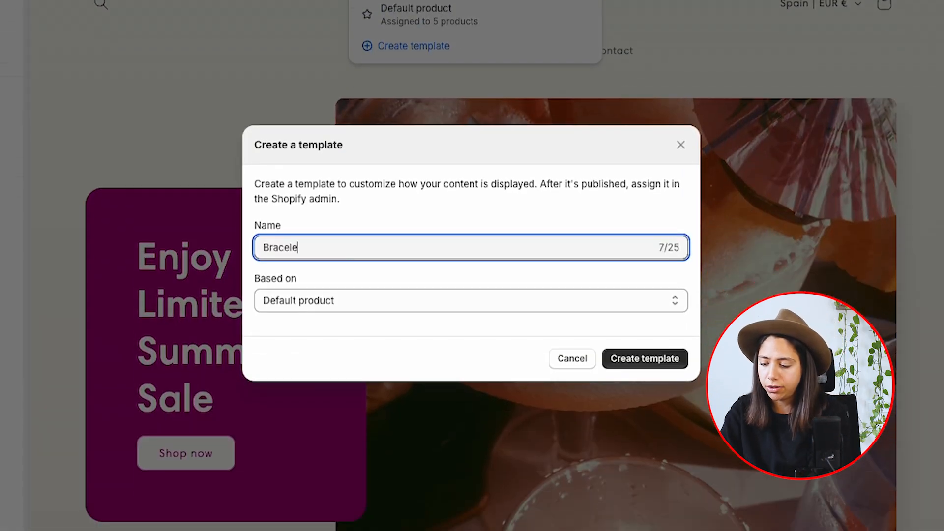
type("f")
left_click(641, 361)
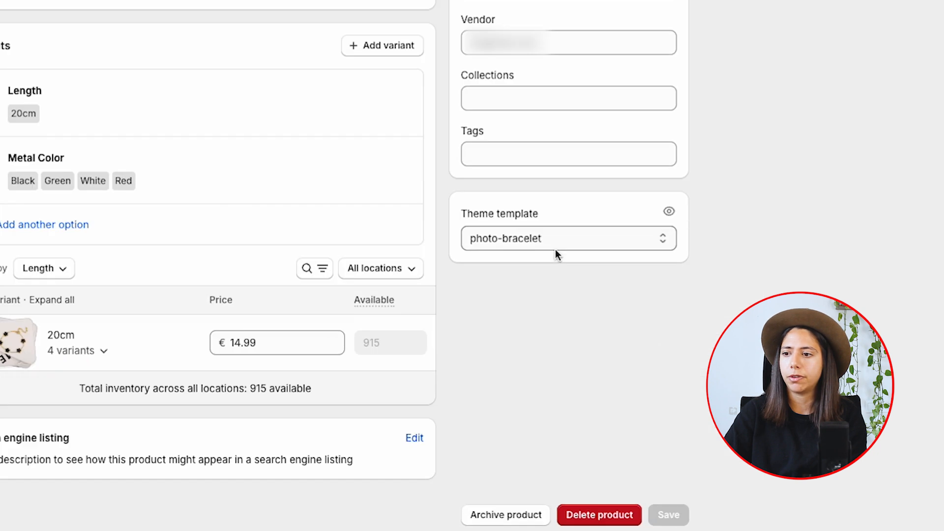
Assign the leaf-bracelet theme template to the 5 Leaf Bracelet product.
left_click(683, 354)
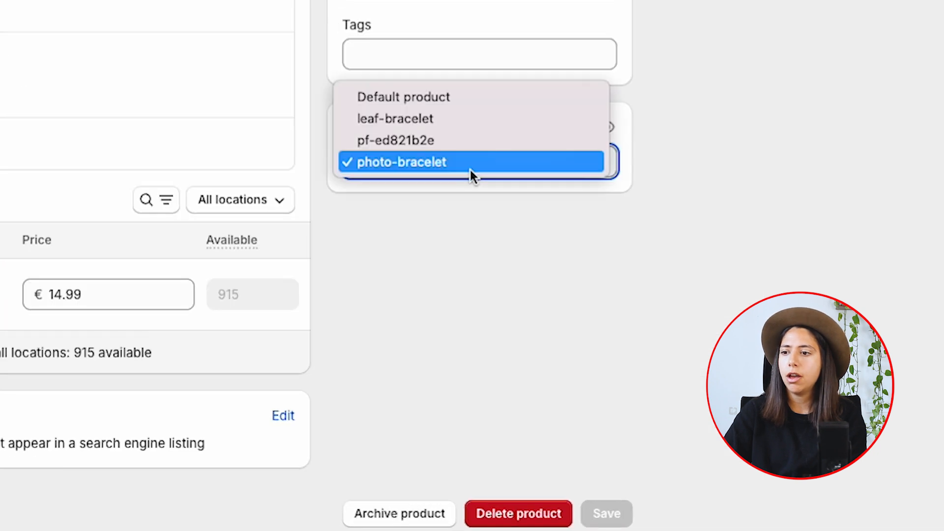
left_click(435, 121)
left_click_drag(347, 132, 485, 132)
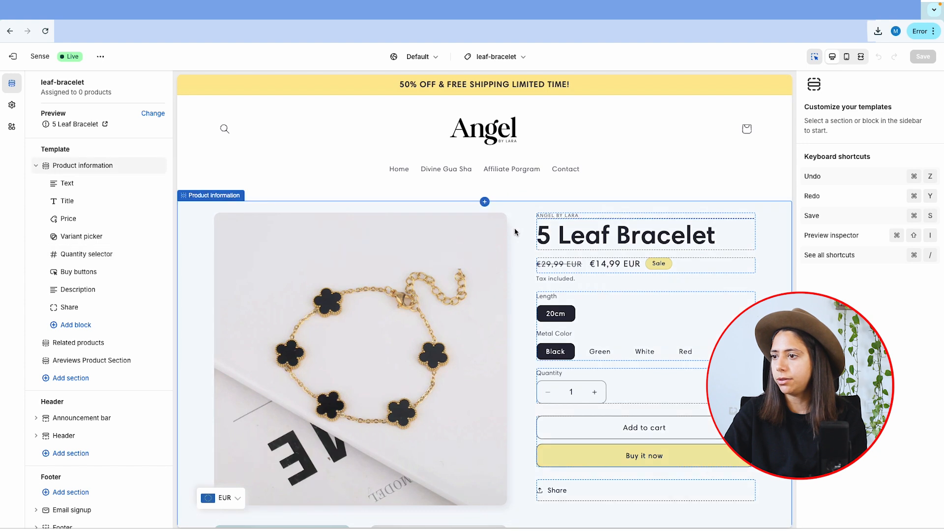
Change the desktop media layout of the leaf-bracelet template's Product information section to Thumbnail carousel.
left_click(515, 232)
scroll(512, 228, "down", 3)
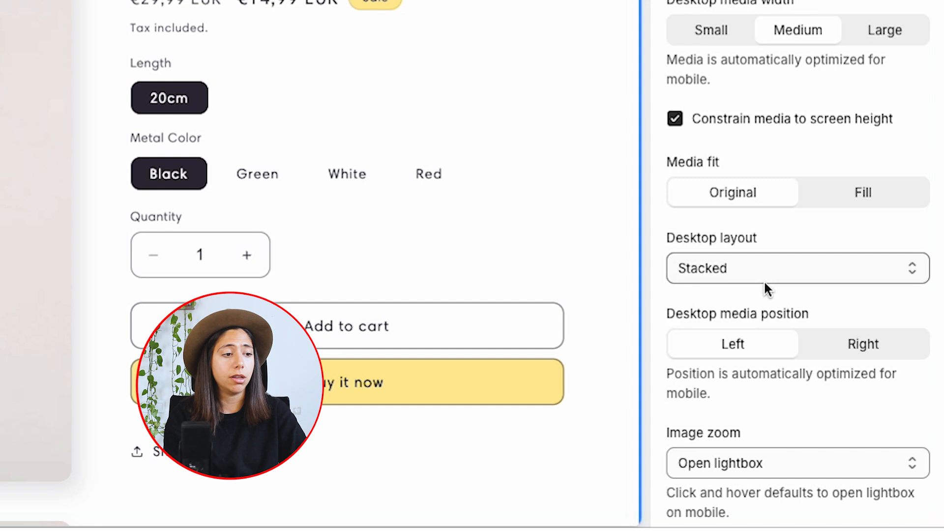
left_click(853, 402)
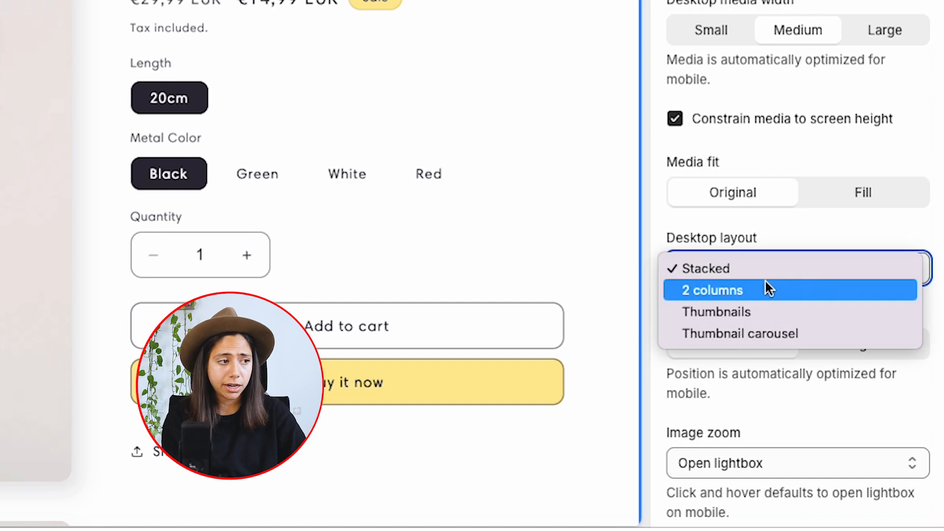
left_click(768, 337)
scroll(664, 417, "down", 1)
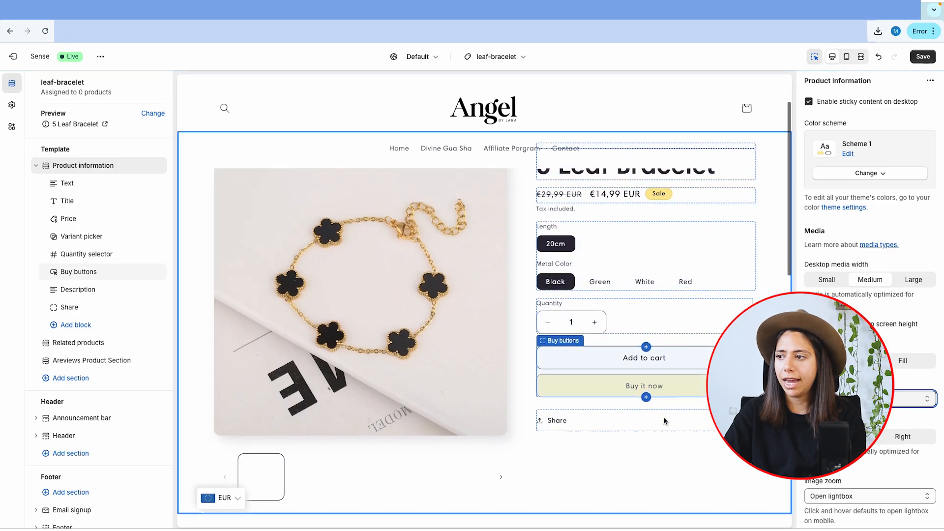
Browse the bracelet's images in the preview through the thumbnail carousel.
scroll(664, 421, "down", 2)
left_click(324, 400)
left_click(369, 391)
left_click(427, 394)
left_click(464, 398)
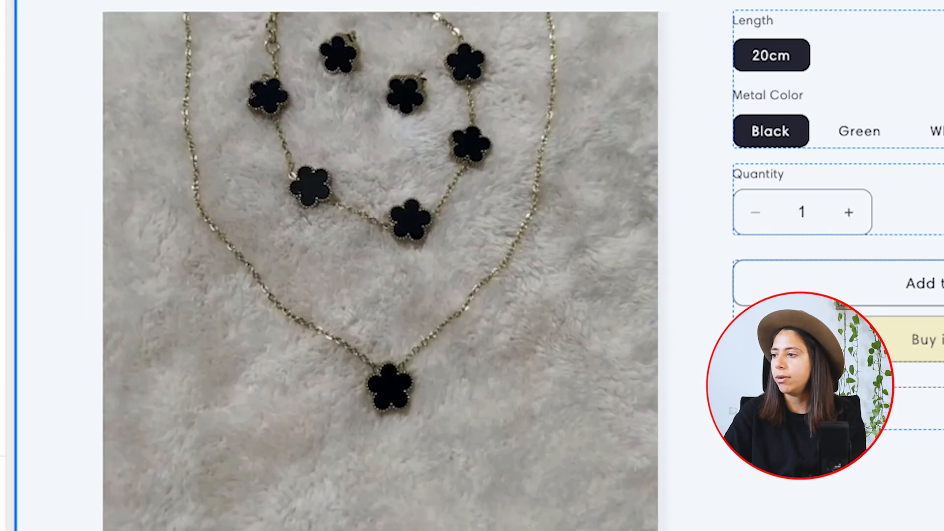
scroll(74, 474, "down", 2)
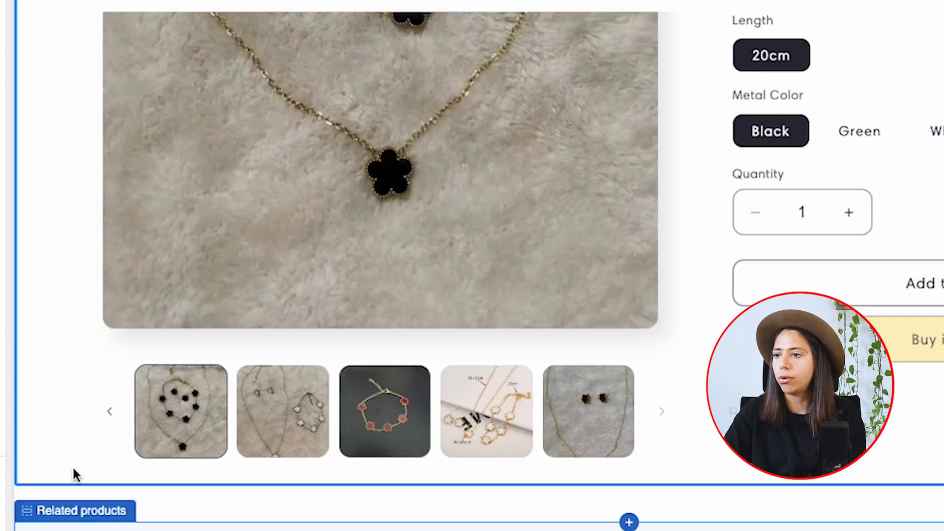
left_click(114, 418)
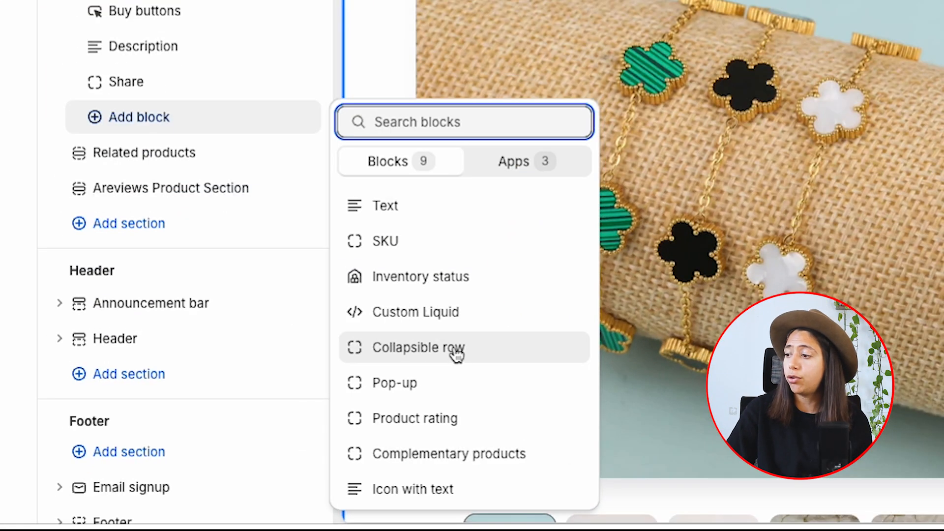
Add two collapsible rows to the Product information section, headed Shipping and Our Gurantee.
left_click(413, 350)
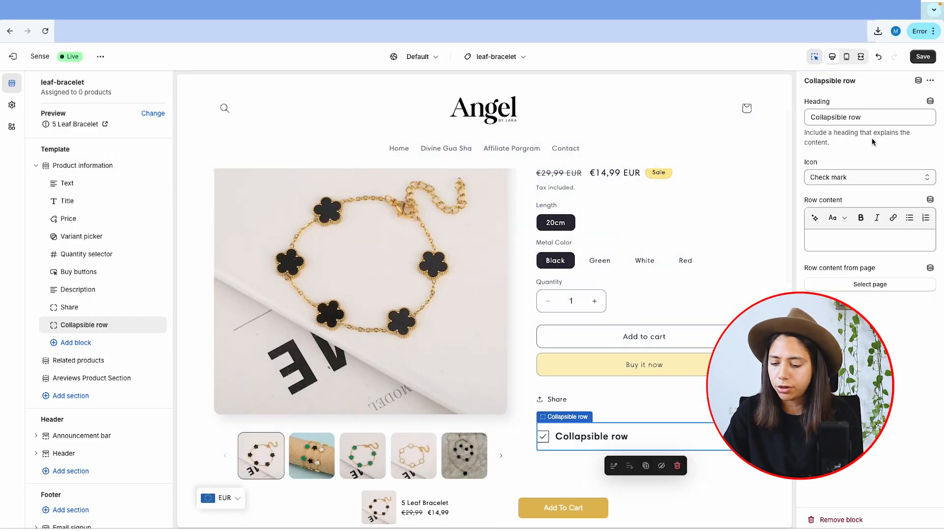
triple_click(874, 119)
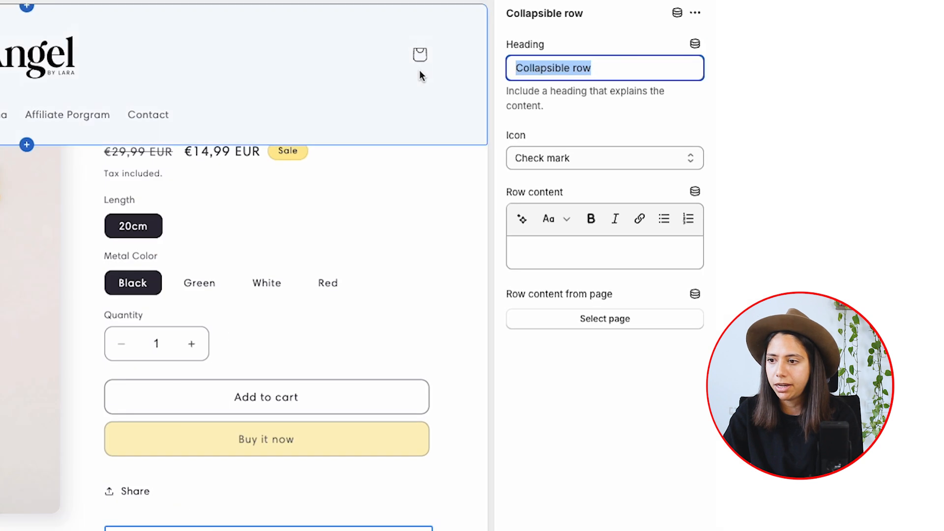
type("Shippi")
type("ng")
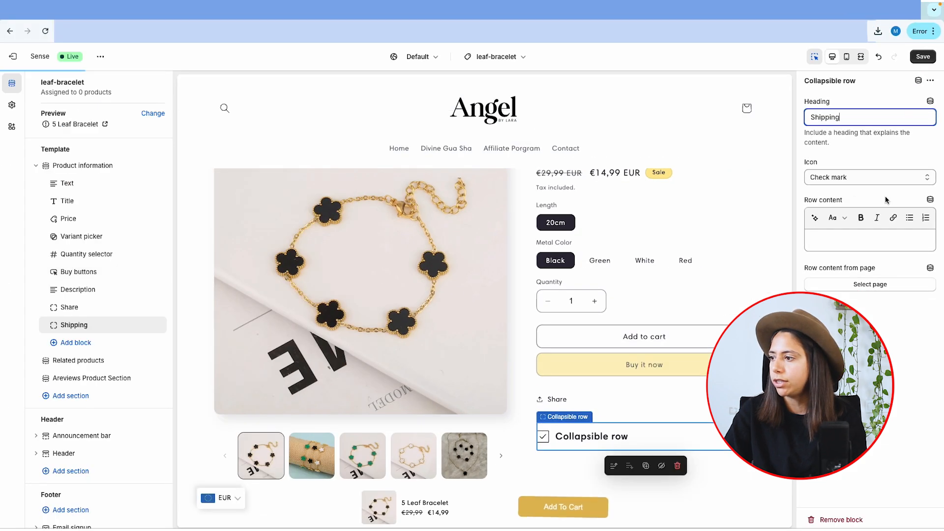
left_click(62, 343)
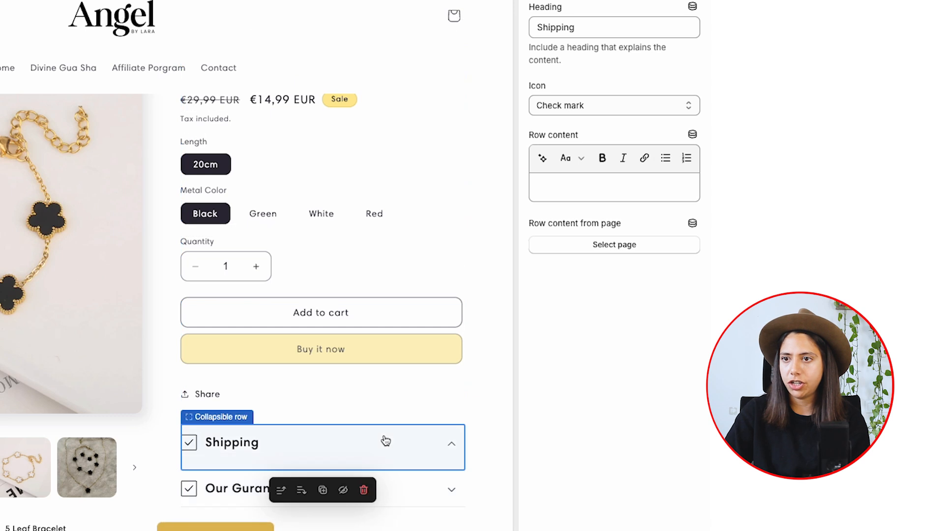
Set the Shipping row's icon to Truck and the Our Gurantee row's icon to Heart.
left_click(624, 105)
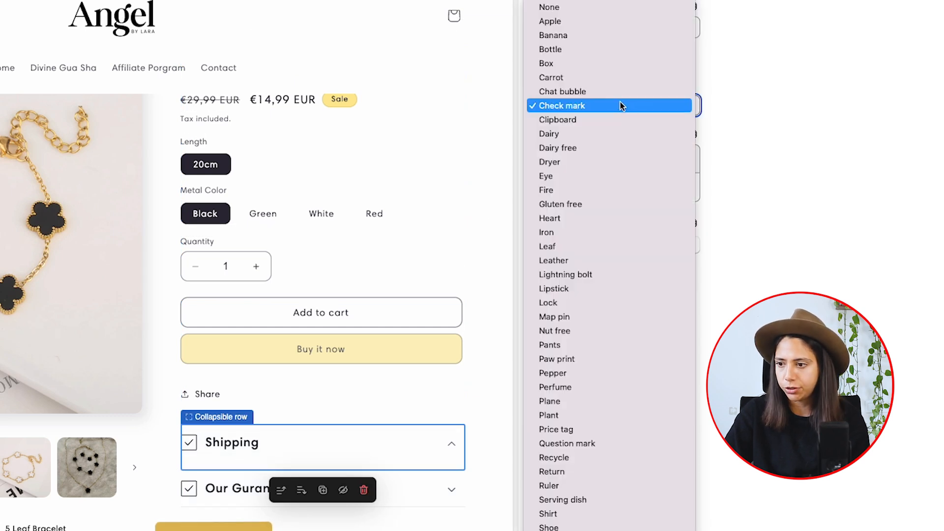
left_click(590, 530)
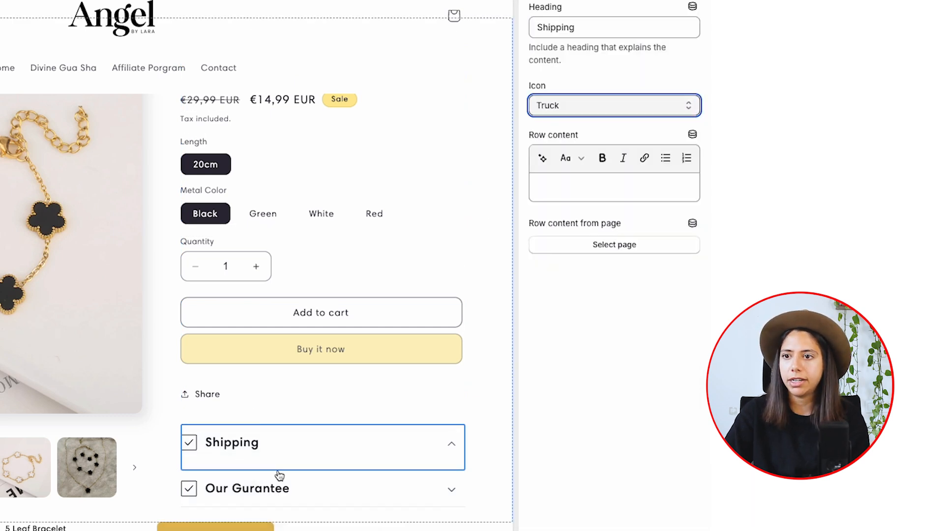
left_click(220, 488)
left_click(601, 99)
left_click(590, 218)
scroll(416, 401, "down", 6)
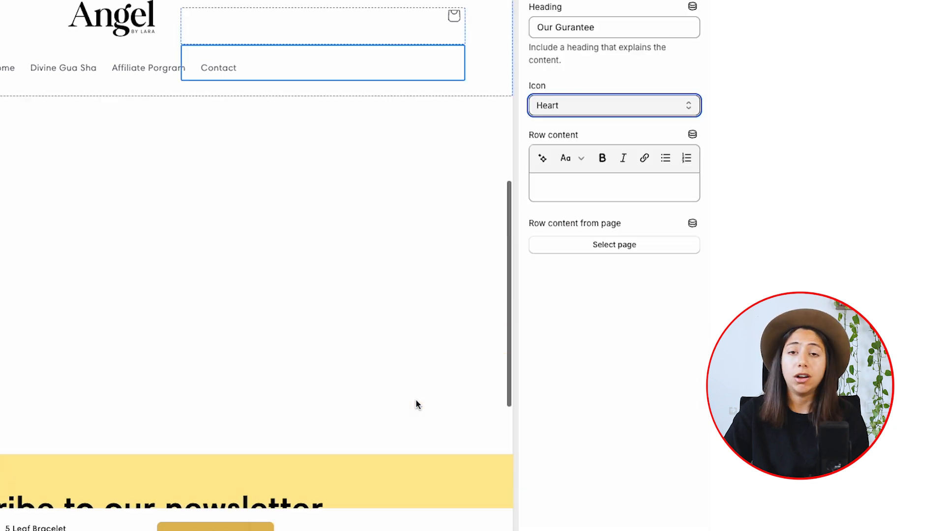
Add a Multirow section below the Areviews Product Section and open the settings of its first row.
scroll(417, 401, "up", 8)
scroll(417, 401, "down", 1)
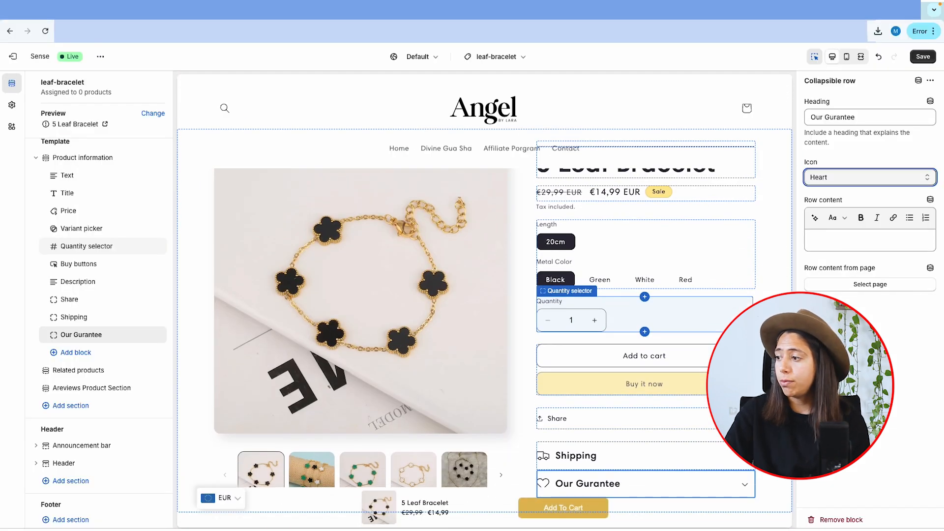
left_click(83, 407)
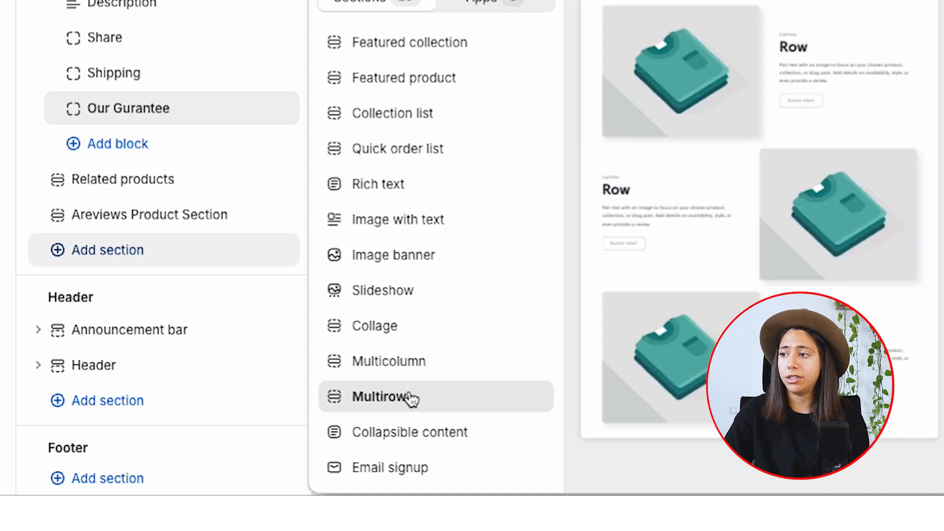
left_click(389, 397)
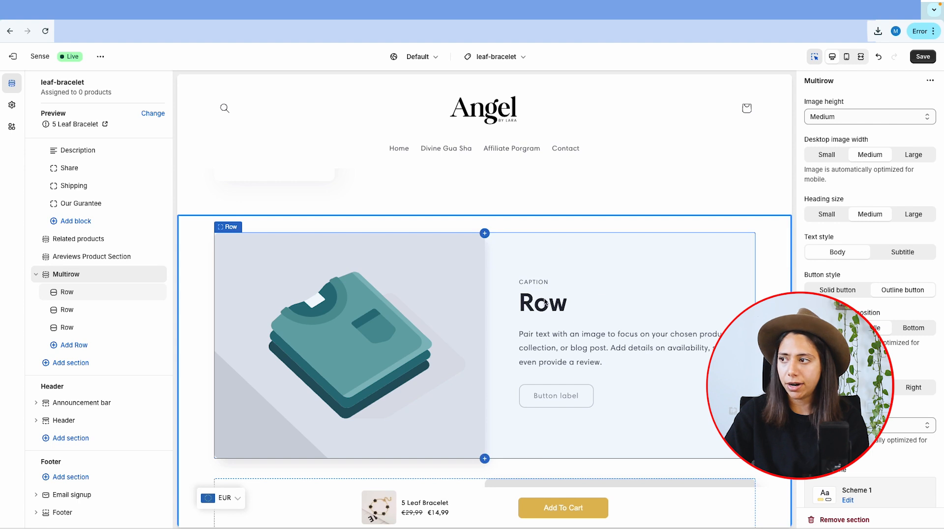
left_click(560, 303)
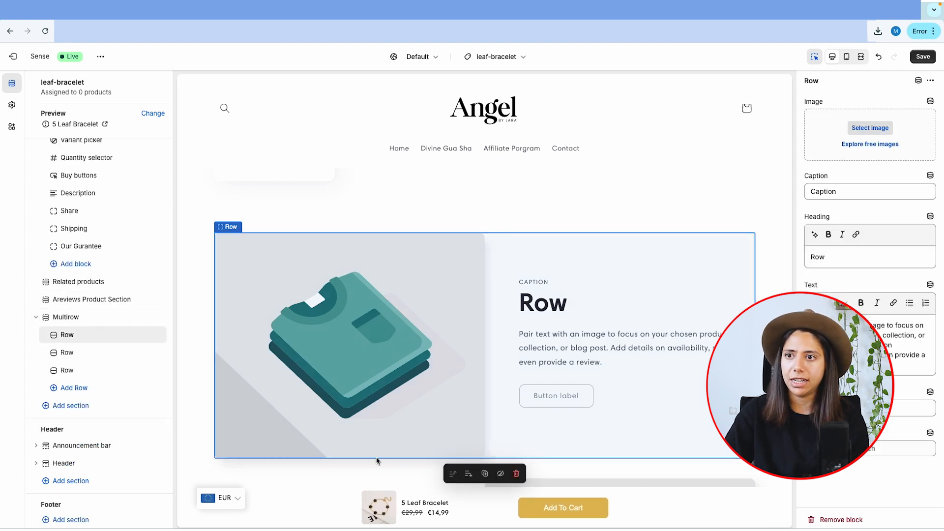